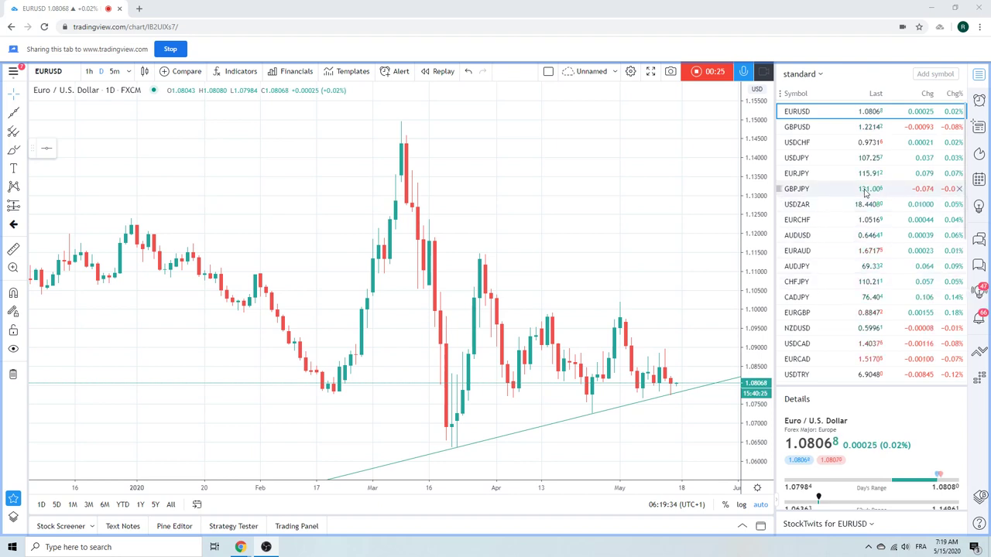
Open the ES1! E-mini futures chart, view it on 1h candles, then return to 1D
scroll(847, 204, "down", 1)
scroll(860, 233, "down", 1)
left_click(810, 254)
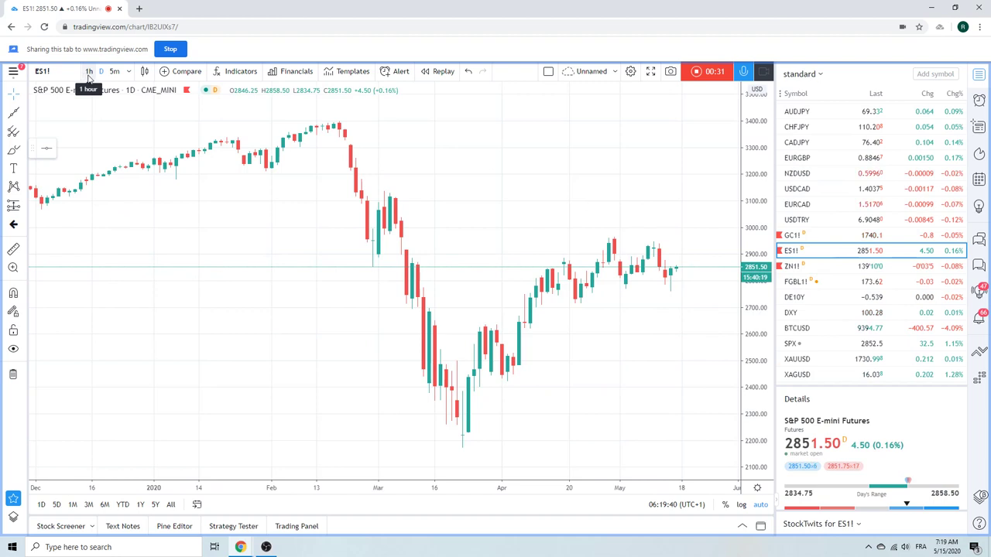
left_click(89, 72)
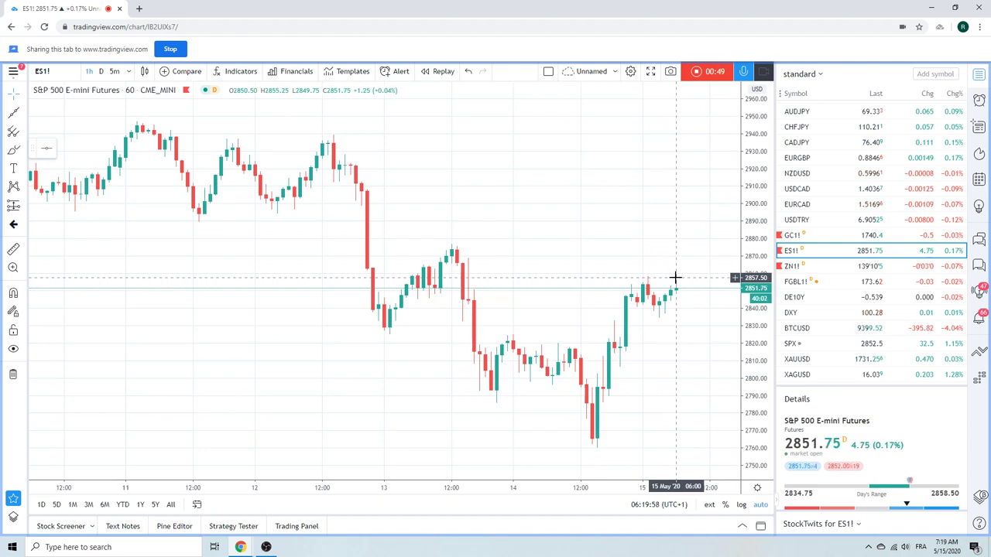
left_click(101, 71)
scroll(518, 218, "down", 2)
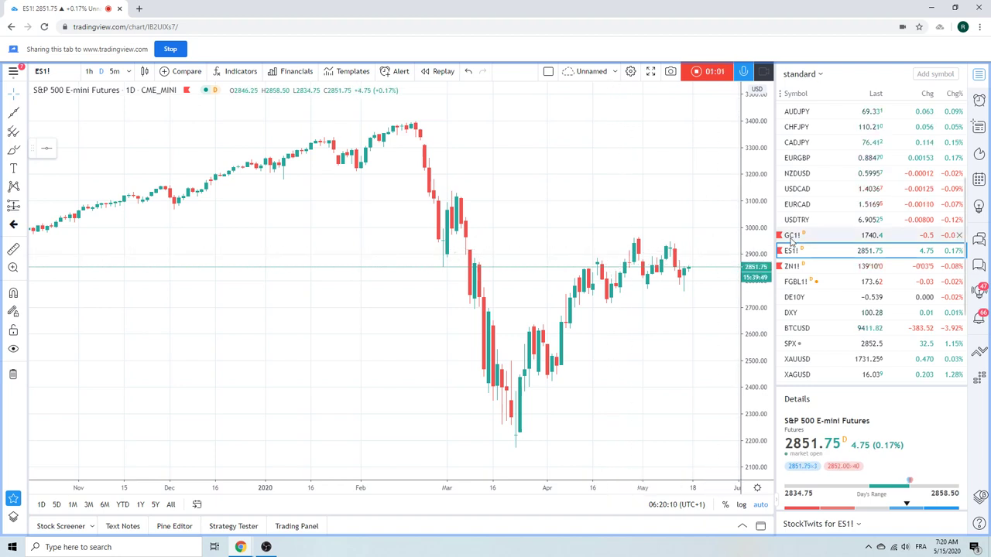
Open GC1! Gold Futures, zoom into its daily chart, then return to EURUSD
left_click(798, 237)
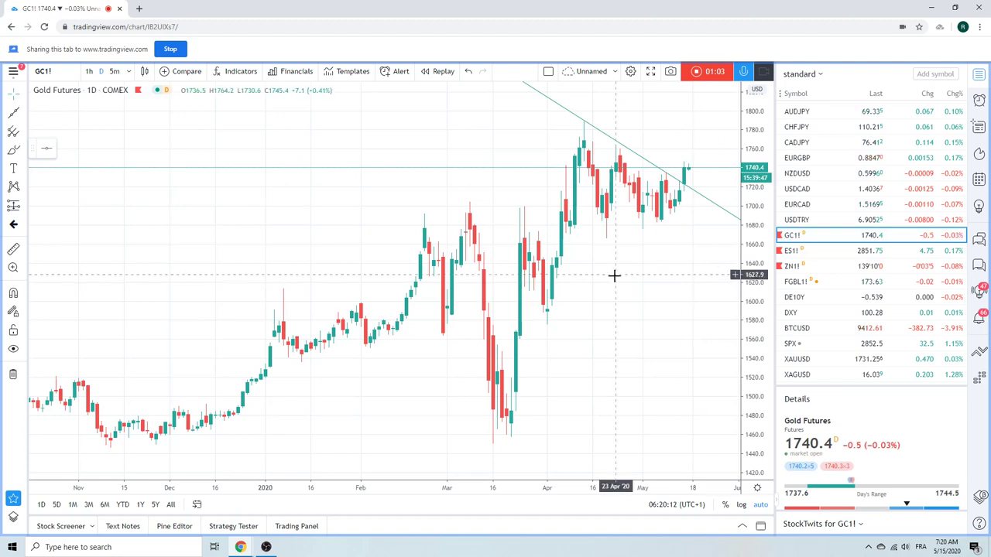
scroll(615, 276, "up", 2)
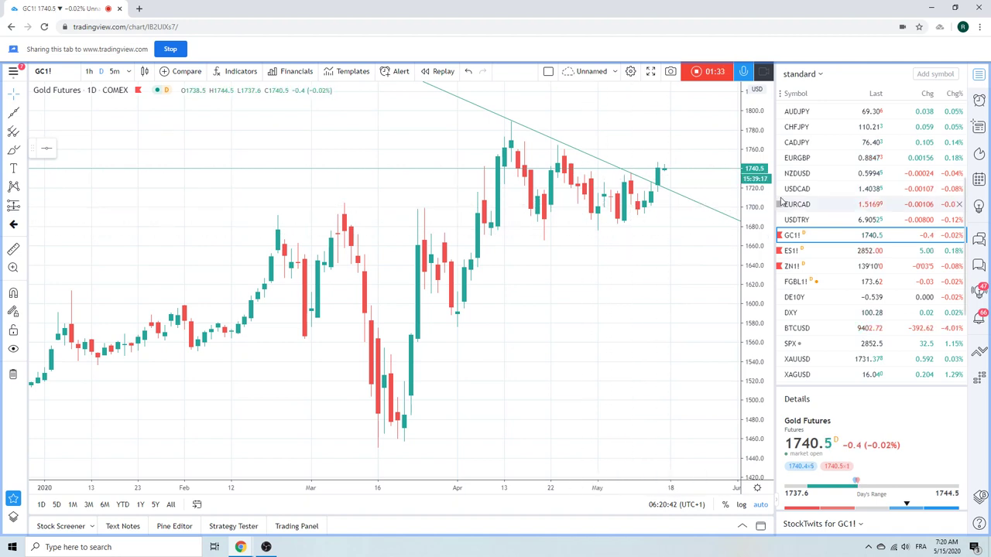
scroll(836, 232, "up", 3)
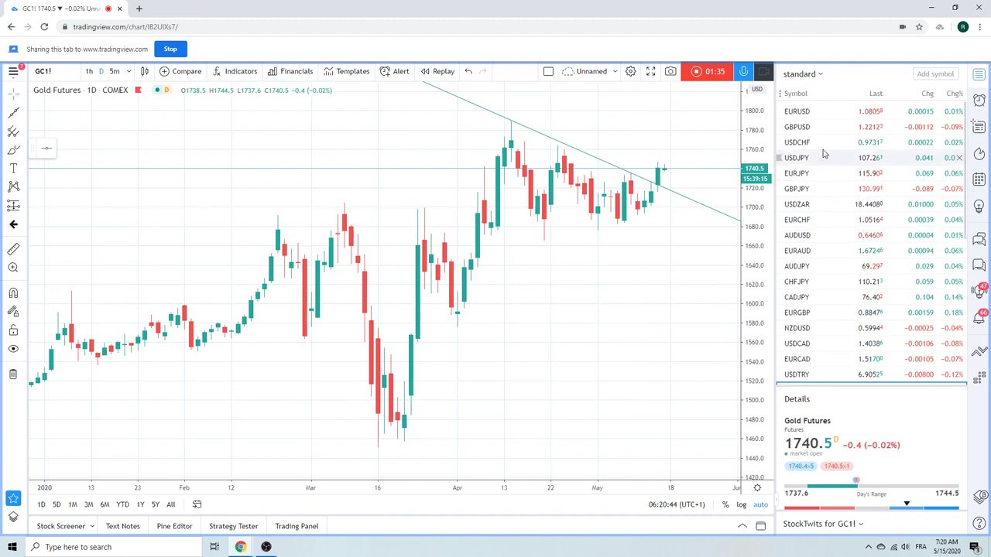
left_click(805, 112)
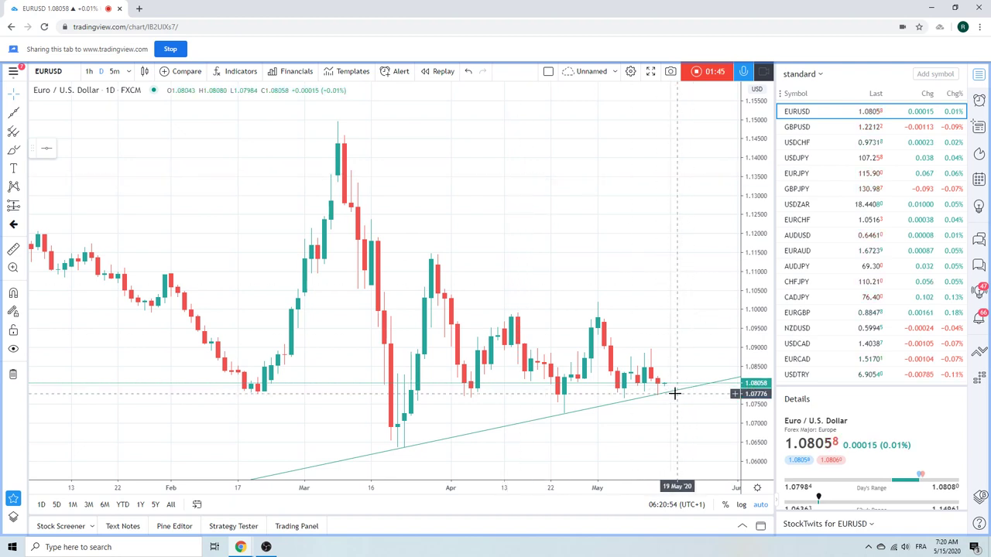
Switch EURUSD to 4-hour candles, then open GBPUSD at the same 4-hour interval
left_click(90, 73)
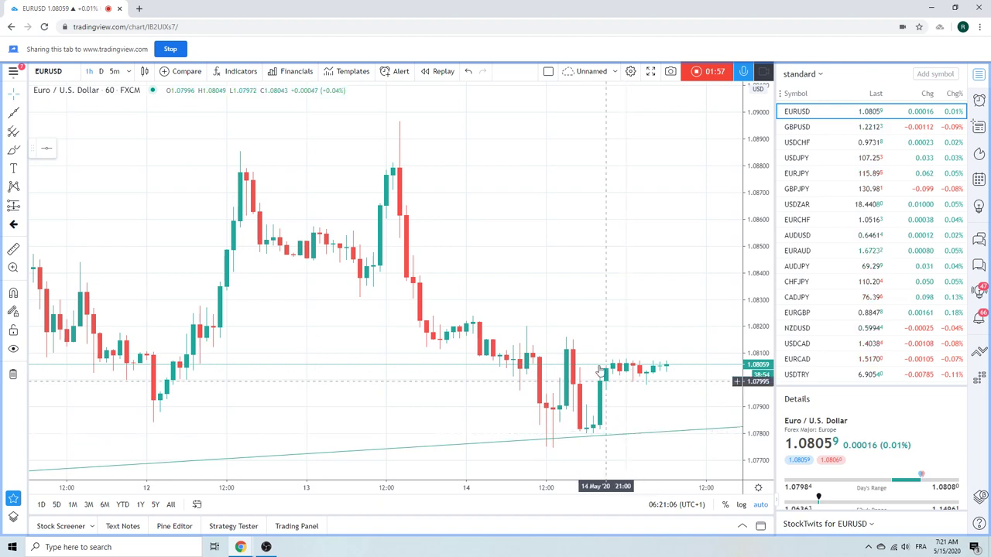
left_click(128, 71)
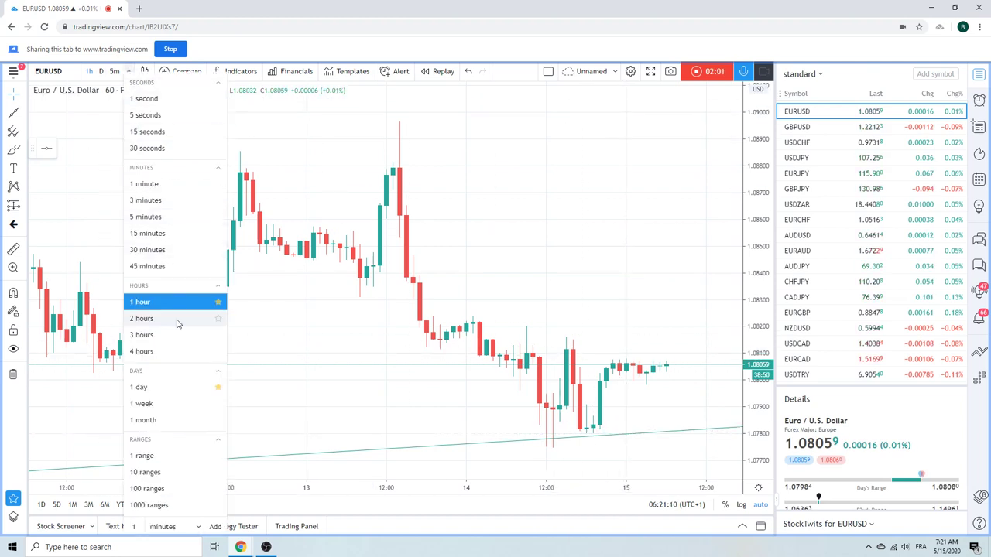
left_click(178, 352)
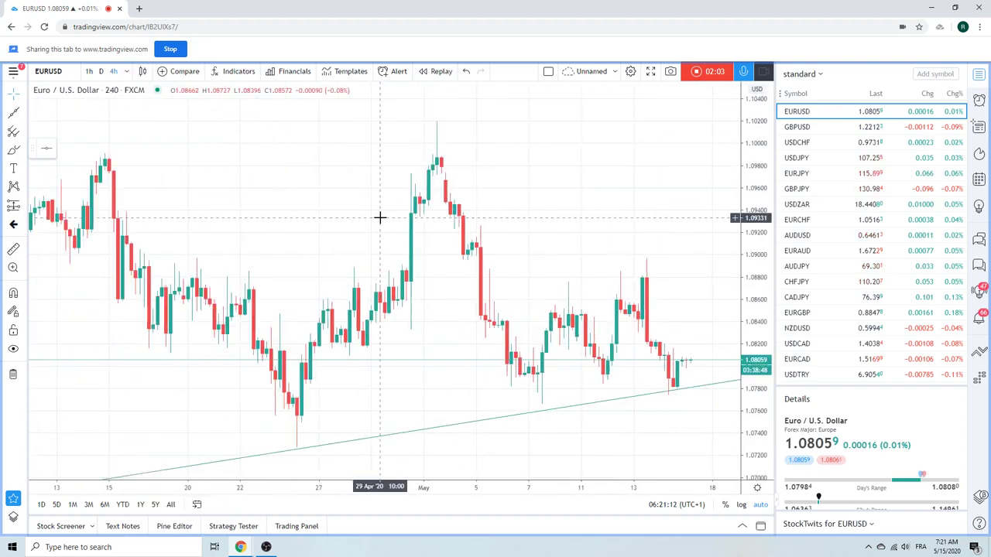
scroll(381, 218, "down", 2)
scroll(382, 218, "down", 2)
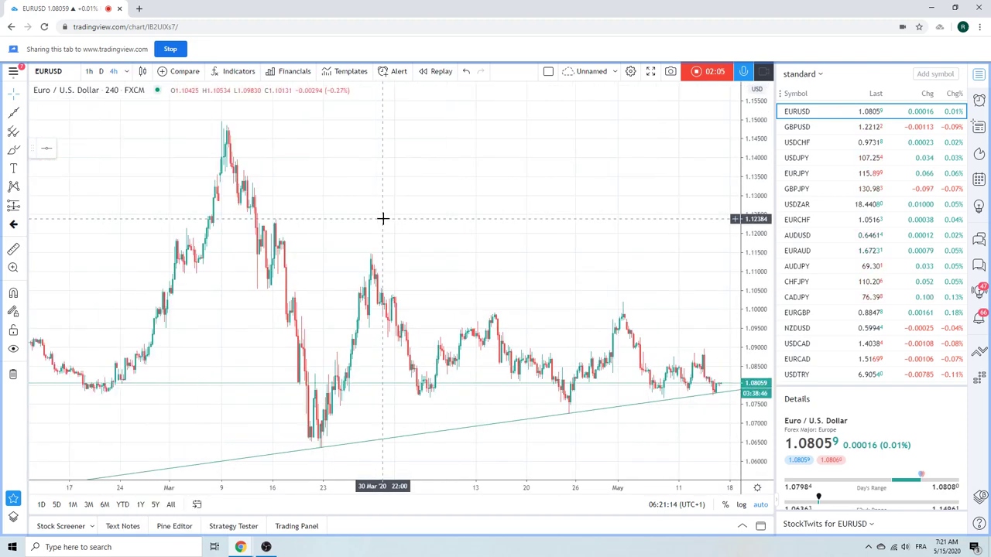
scroll(383, 219, "up", 2)
scroll(381, 219, "up", 2)
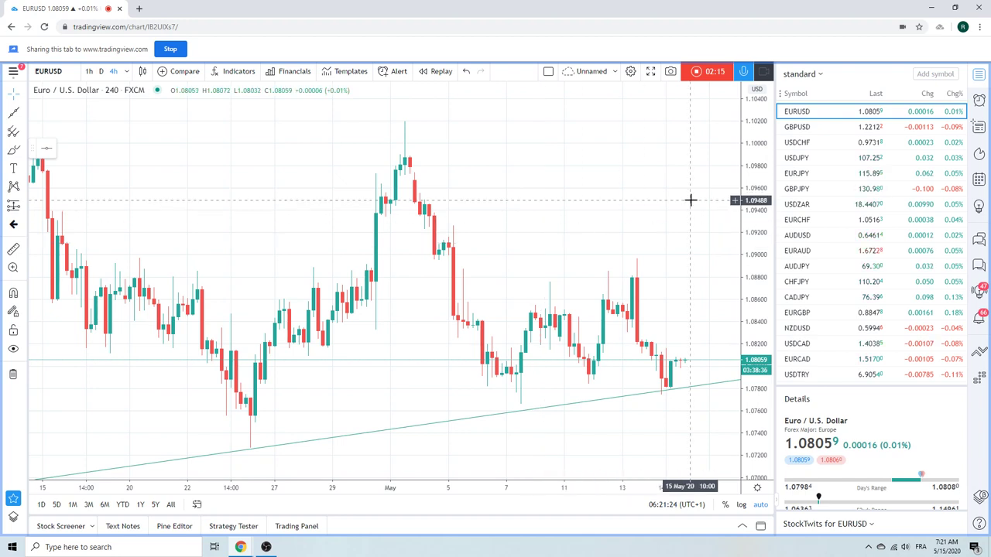
left_click(798, 130)
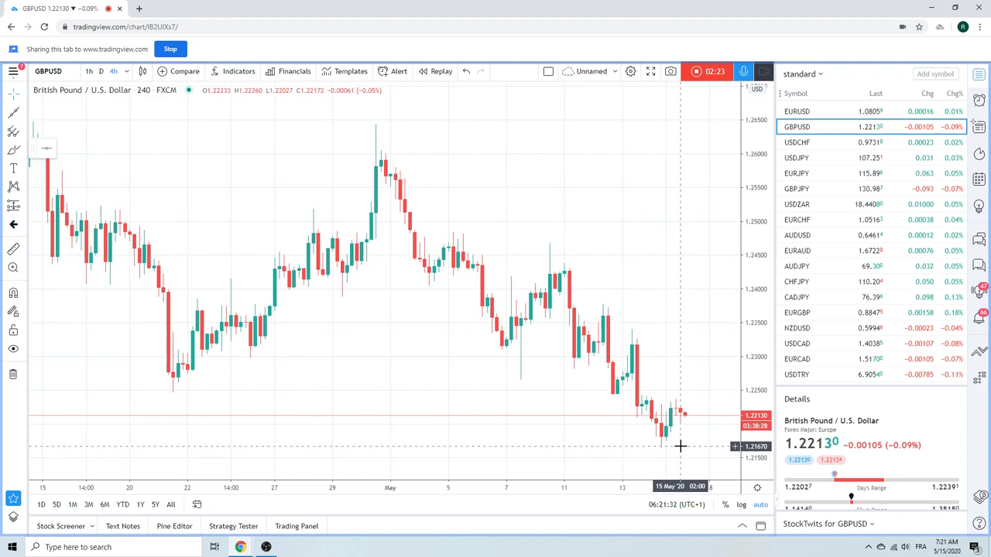
Zoom out on GBPUSD, then open the USDCHF chart on 4-hour candles
scroll(680, 446, "down", 3)
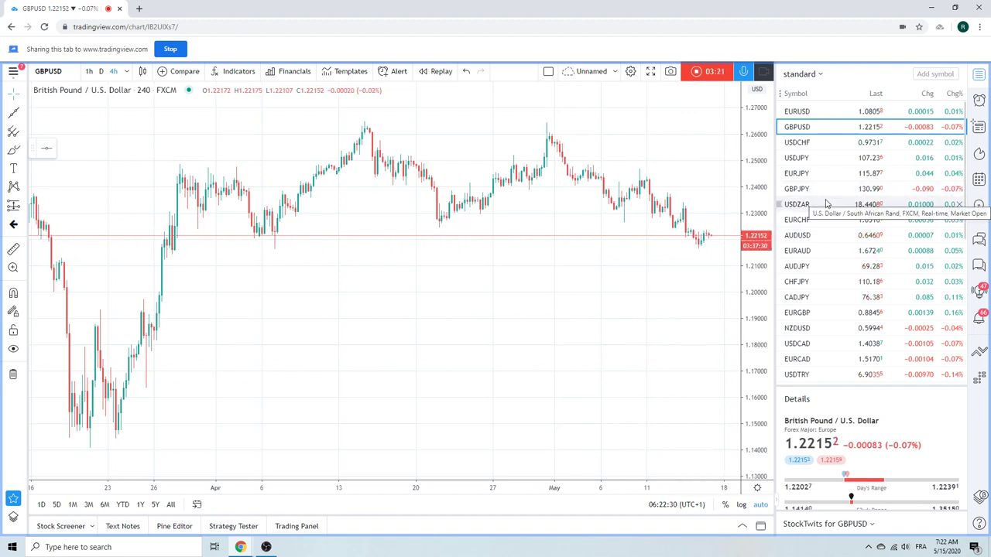
left_click(801, 145)
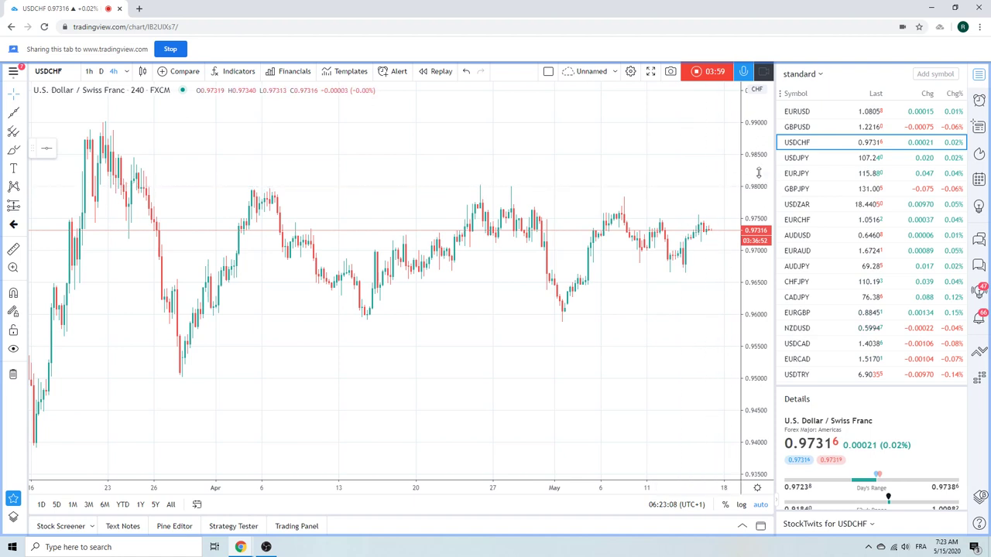
Step through the EURJPY, GBPJPY, USDZAR and AUDUSD 4-hour charts, ending on AUDJPY
left_click(810, 174)
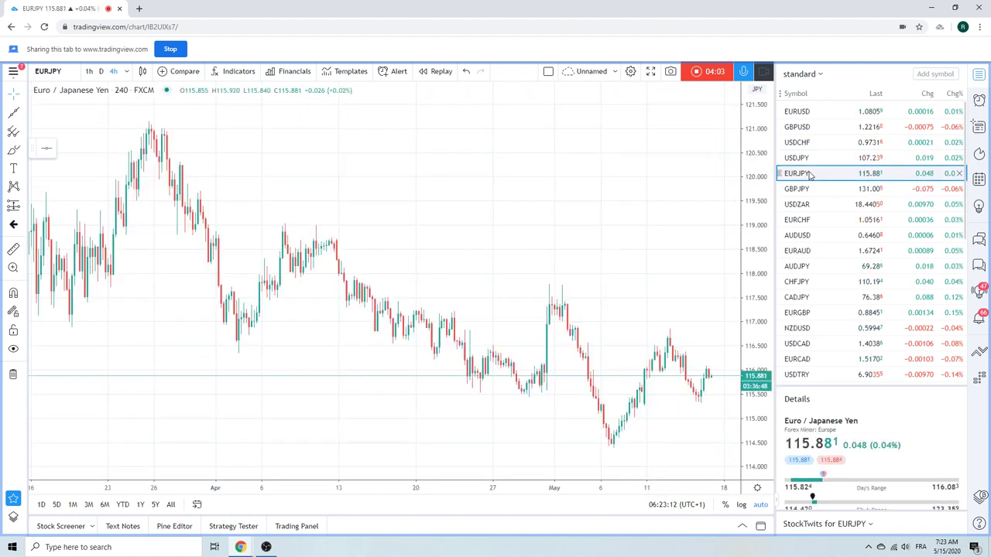
left_click(807, 189)
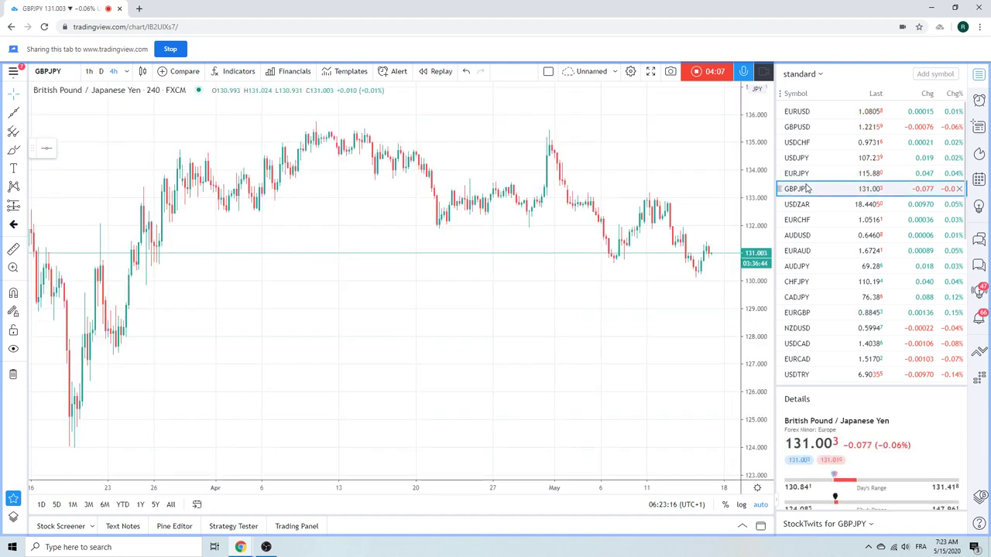
left_click(810, 205)
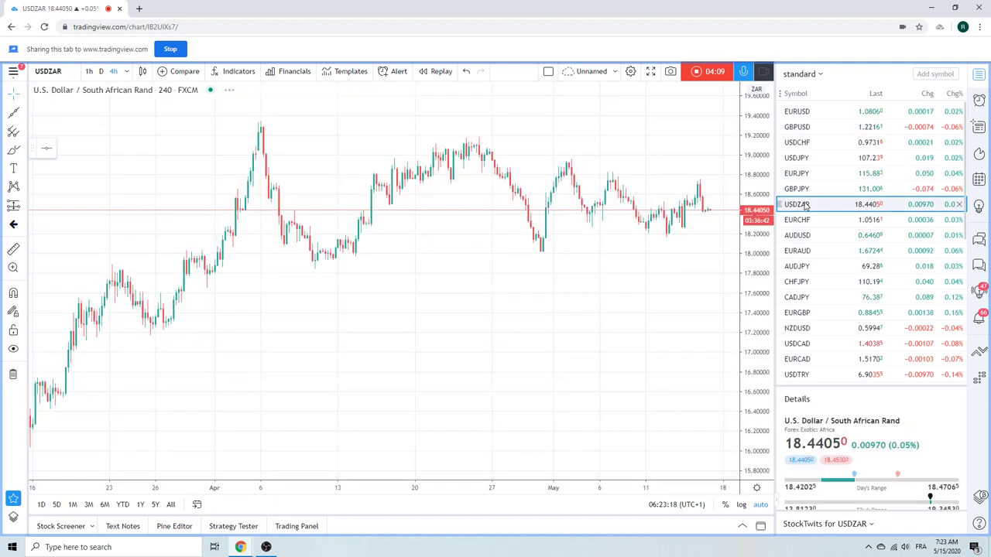
left_click(812, 236)
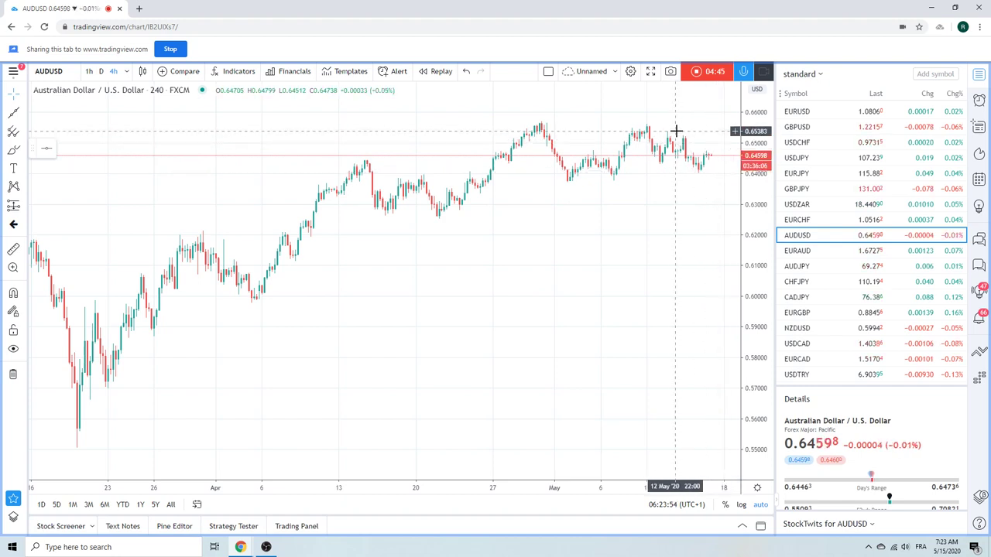
left_click(805, 269)
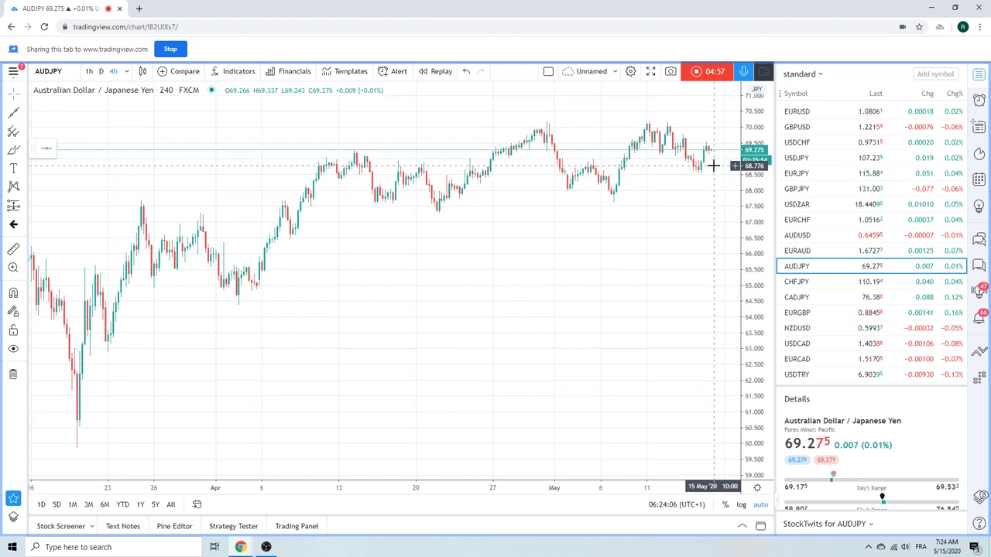
Draw an Extended Line on AUDJPY from the recent peak through a lower high, then open CADJPY
left_click(23, 113)
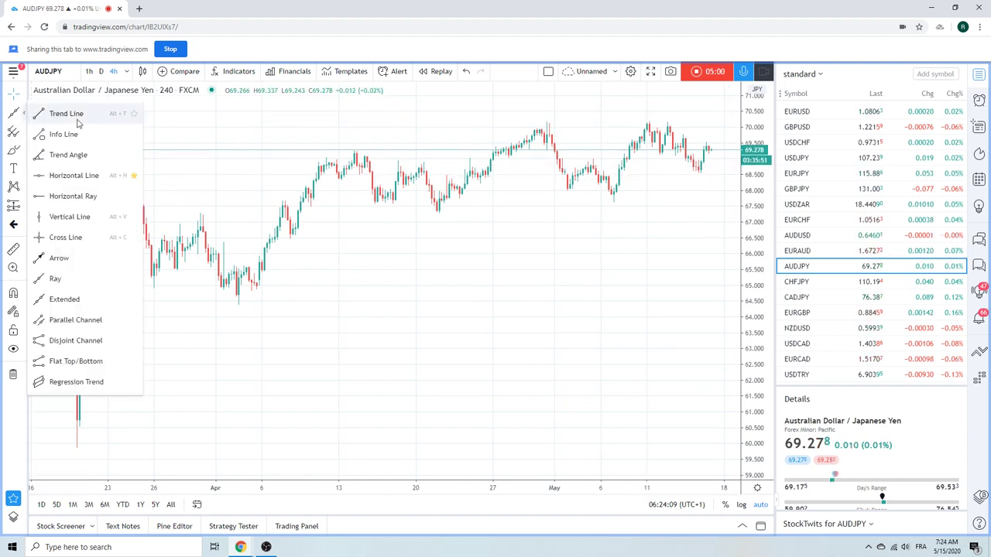
left_click(101, 299)
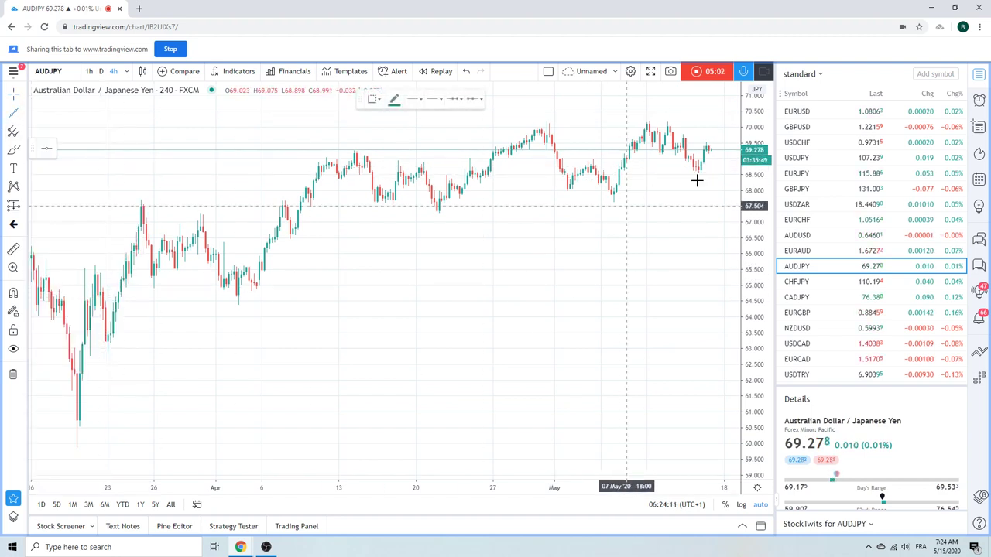
left_click(667, 122)
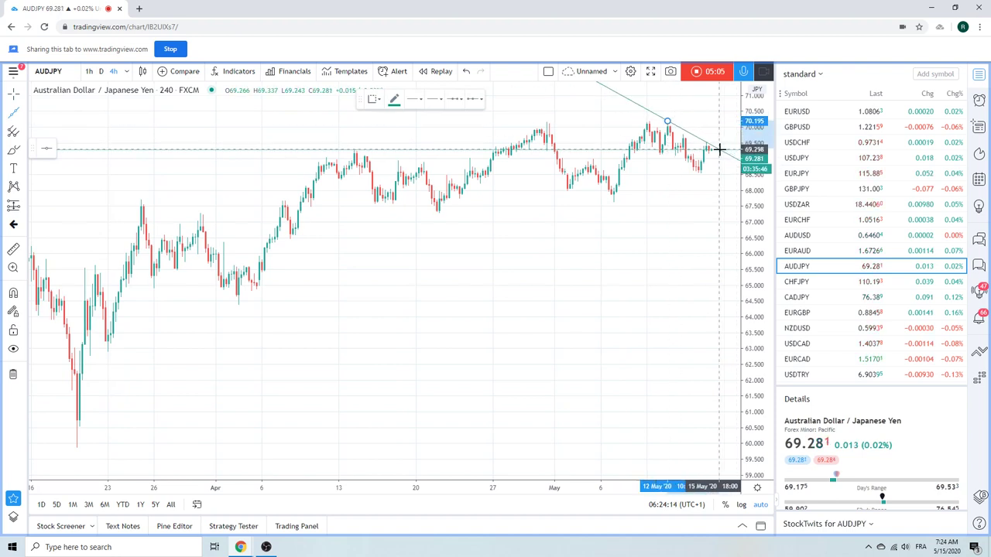
left_click(718, 149)
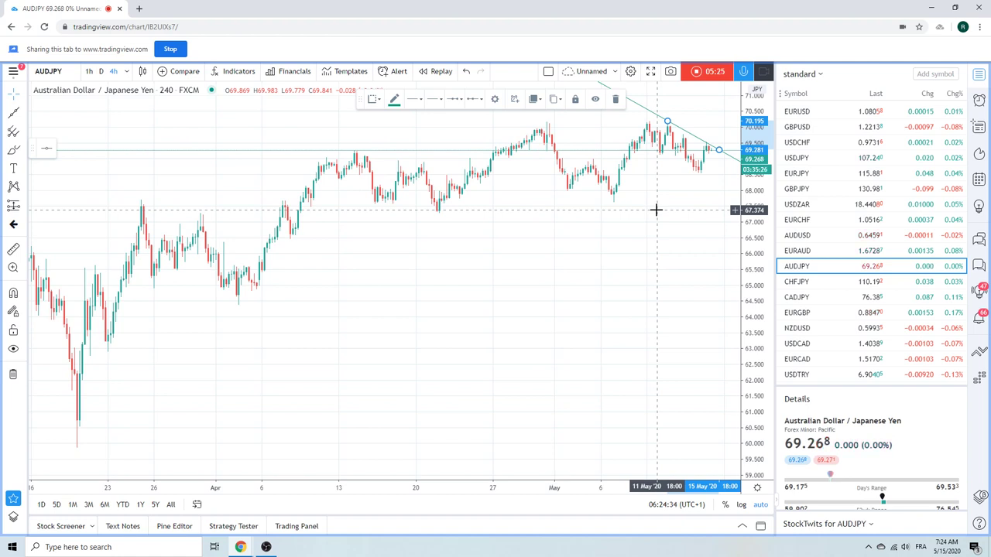
left_click(796, 299)
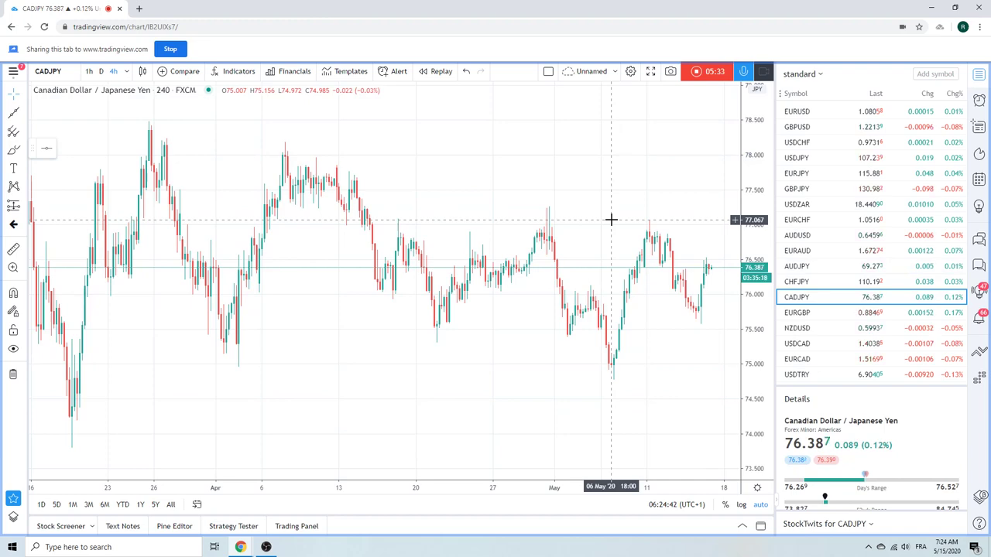
Zoom the CADJPY 4-hour chart out and back in, then open USDCAD
scroll(611, 220, "down", 3)
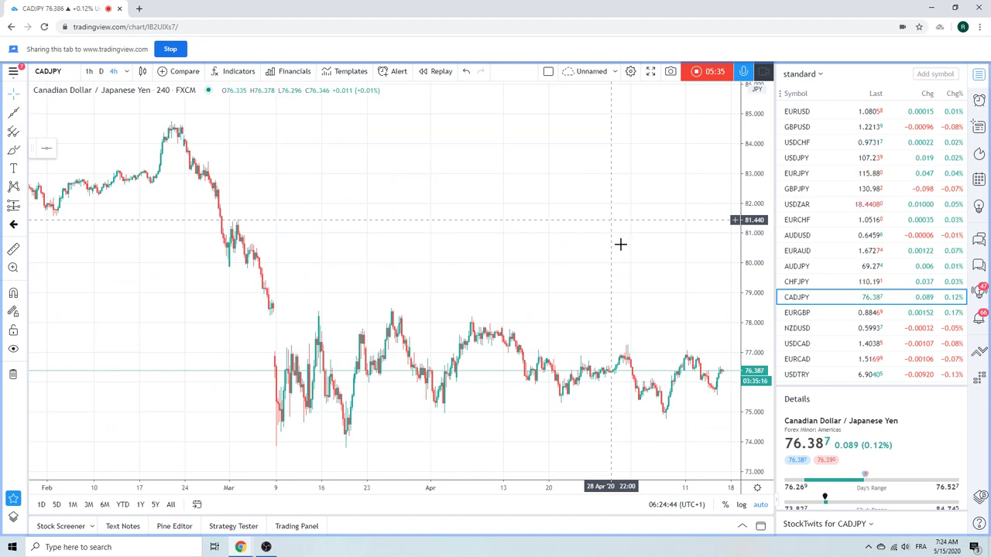
scroll(593, 252, "up", 3)
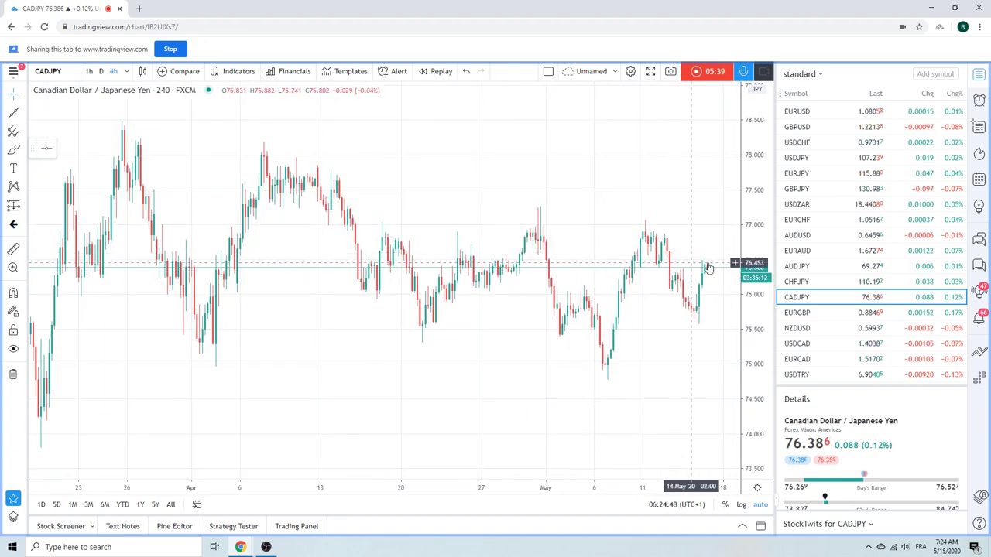
left_click(811, 344)
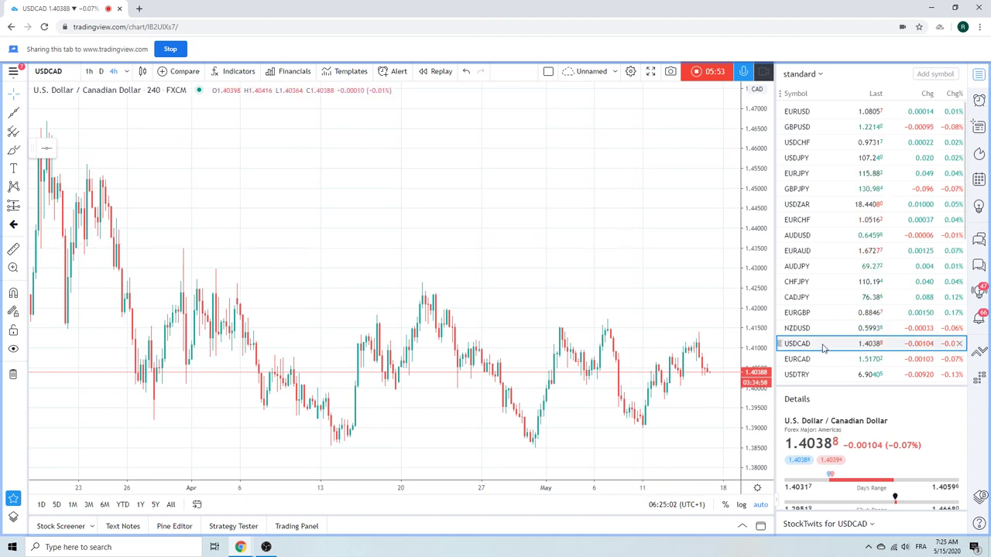
Open CL1! Light Crude Oil Futures from further down the watchlist and zoom out to early March
scroll(840, 333, "down", 3)
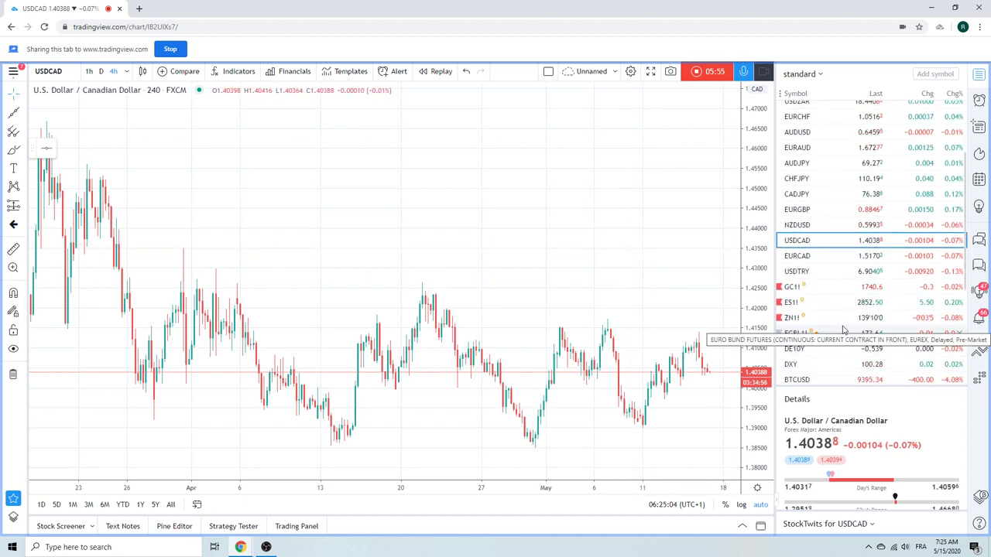
scroll(843, 330, "down", 3)
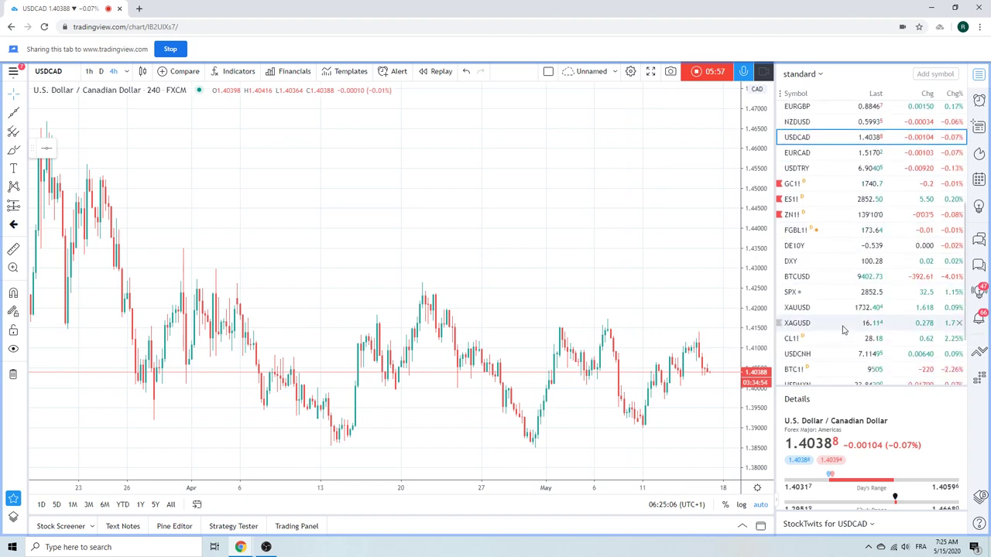
scroll(843, 331, "down", 3)
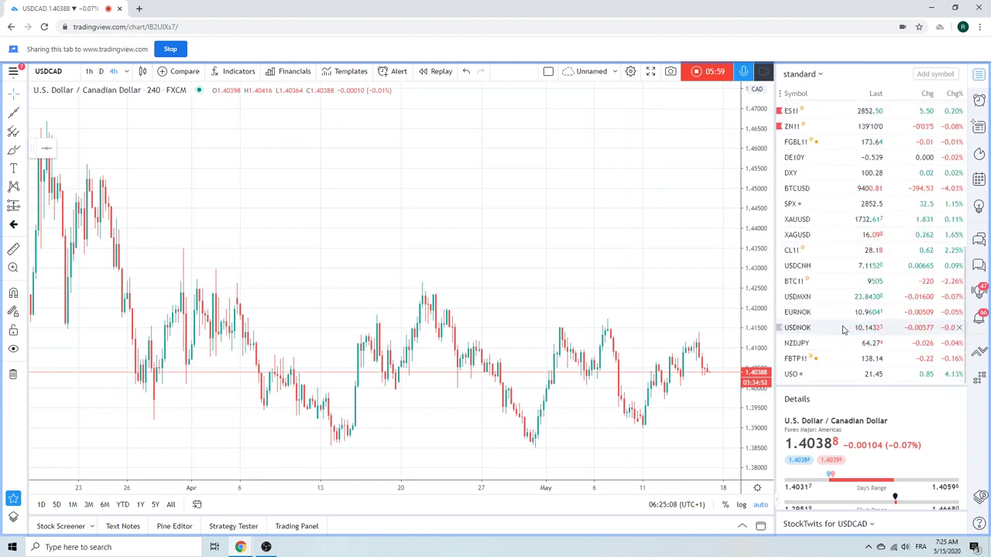
left_click(810, 250)
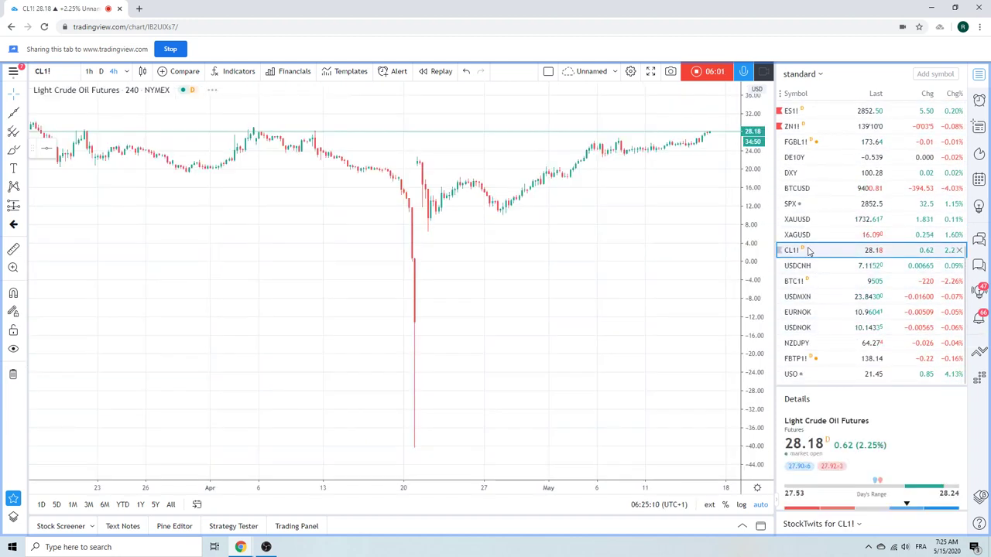
scroll(638, 336, "down", 1)
scroll(638, 336, "down", 1)
scroll(638, 333, "down", 1)
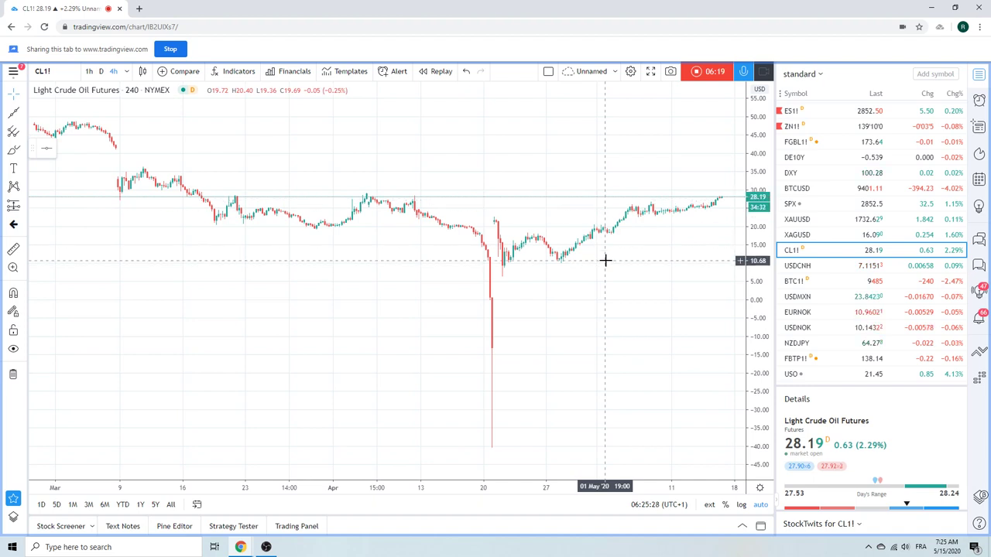
Open EURNOK, zoom in, and switch it from 4-hour to 1D candles
left_click(800, 316)
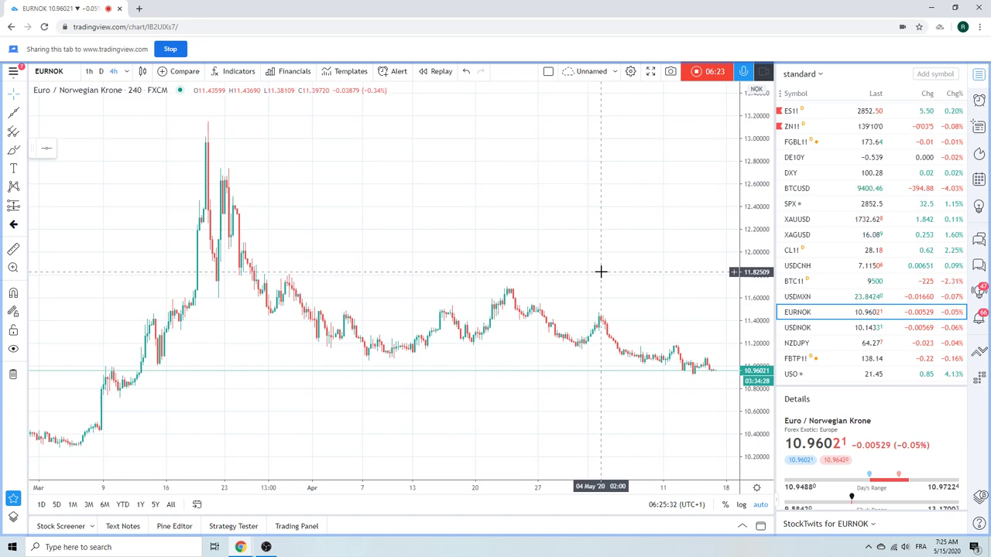
scroll(547, 284, "up", 2)
scroll(547, 284, "up", 2)
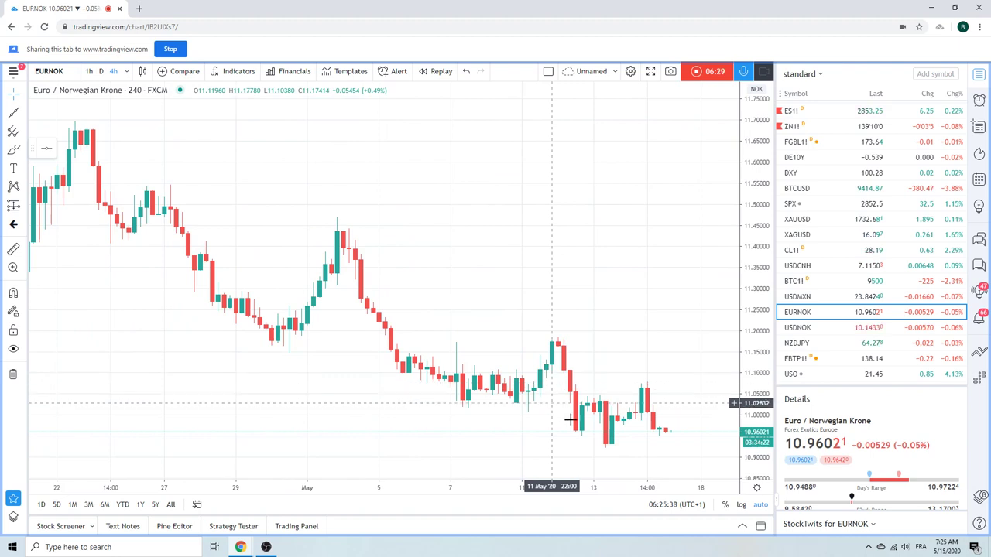
left_click(101, 71)
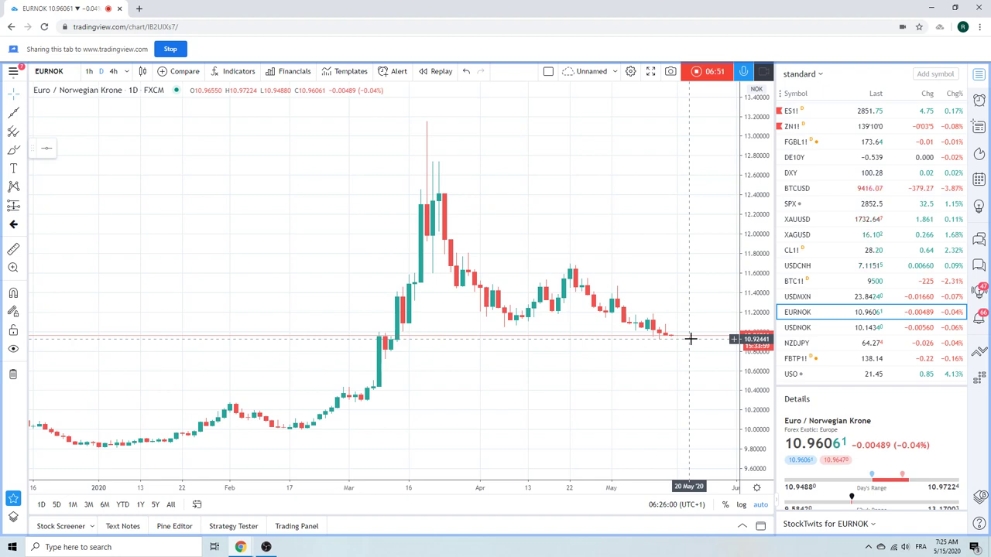
Zoom the EURNOK daily chart out to November and scroll the watchlist back to the top
scroll(567, 216, "down", 1)
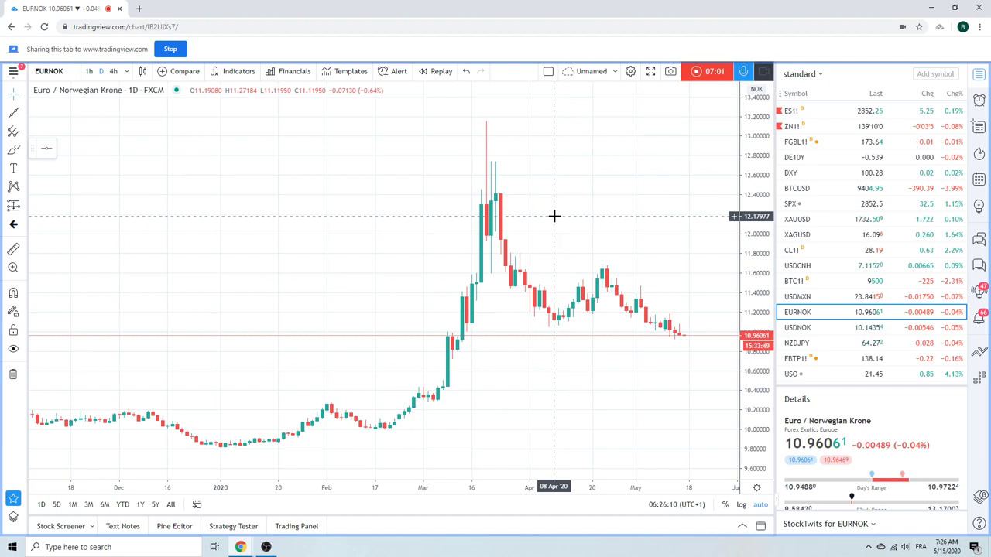
scroll(879, 275, "up", 3)
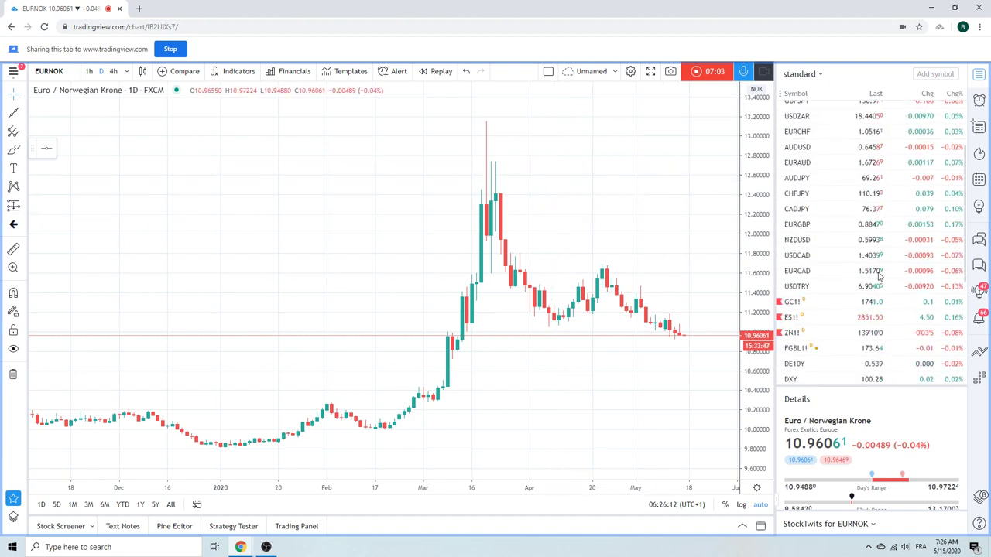
scroll(879, 274, "up", 3)
Switch the daily chart from EURNOK to GBPUSD via the watchlist, passing through EURUSD
left_click(836, 113)
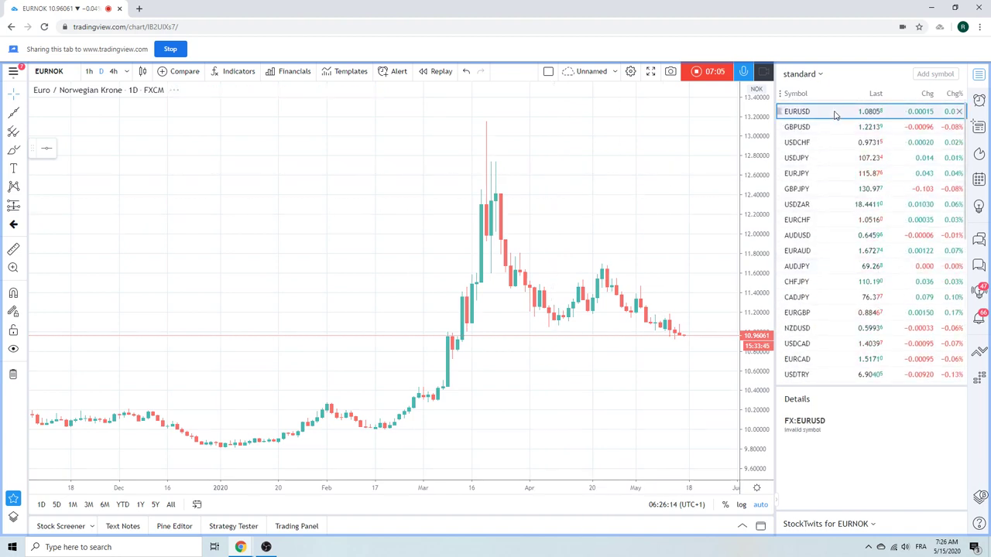
left_click(831, 128)
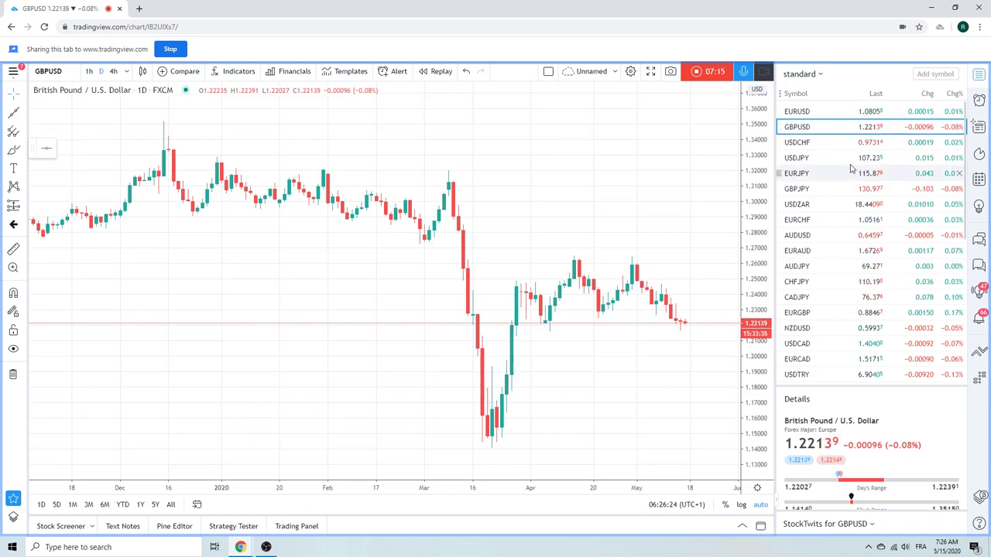
scroll(852, 165, "down", 2)
scroll(852, 164, "down", 1)
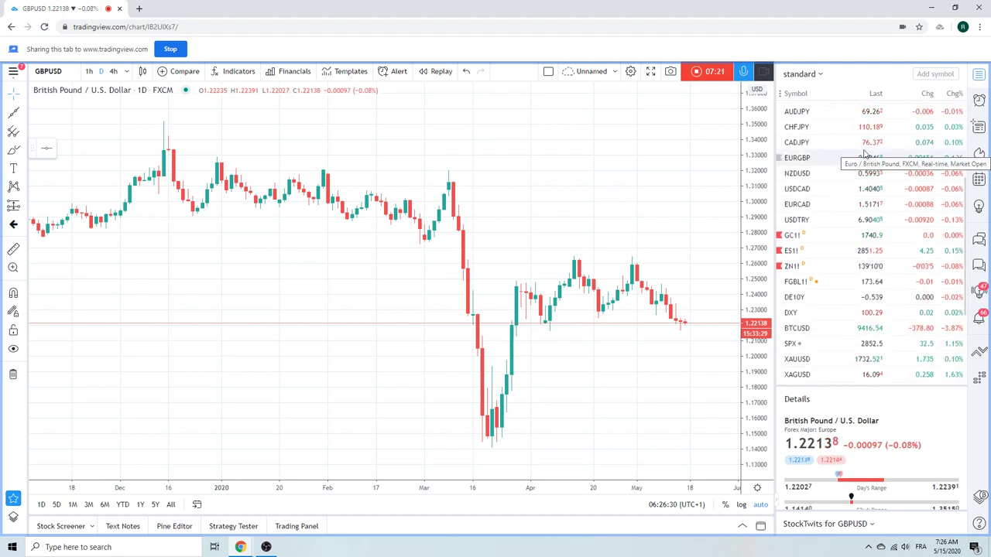
scroll(864, 179, "up", 2)
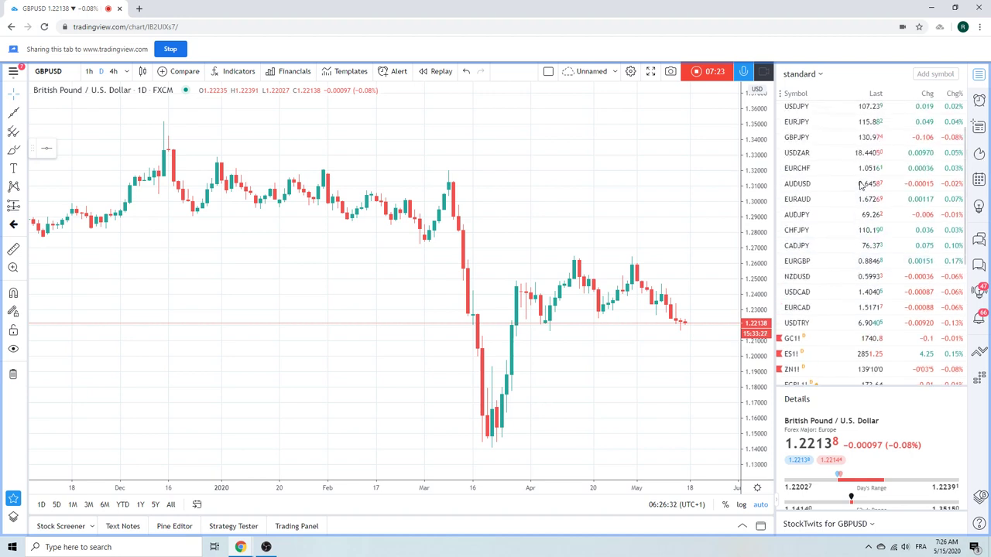
scroll(860, 221, "up", 1)
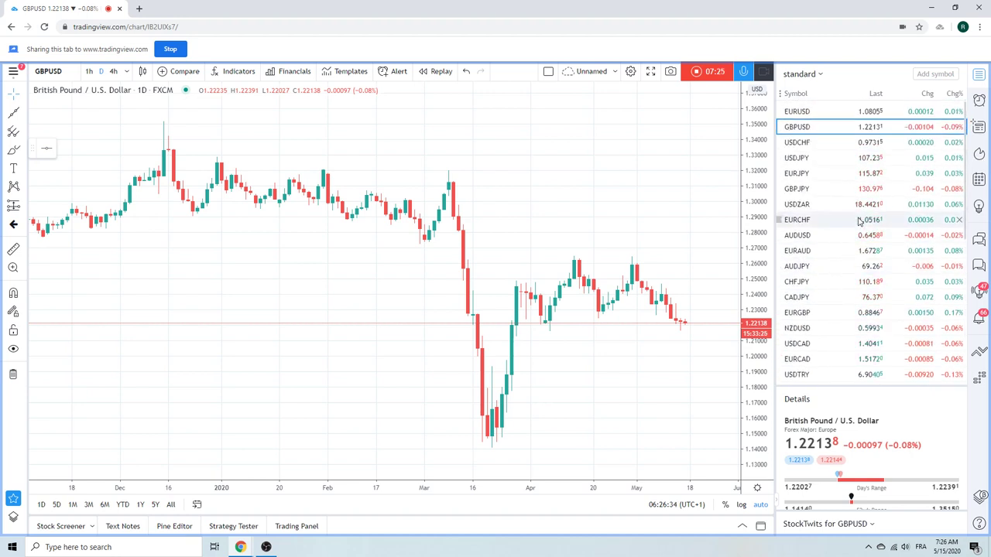